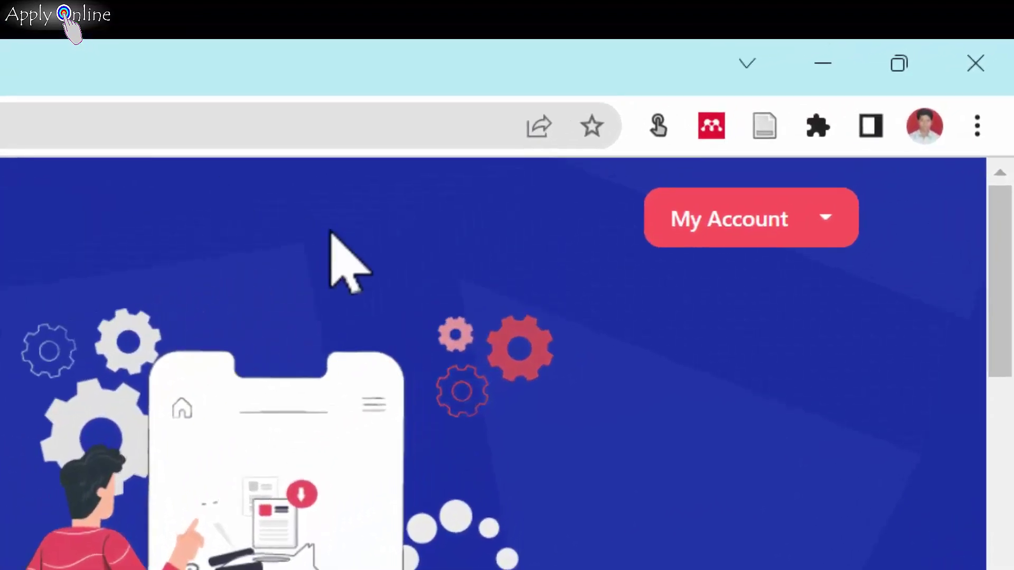
Start a new Meri Pehchaan sign-up from the Student account option
left_click(704, 265)
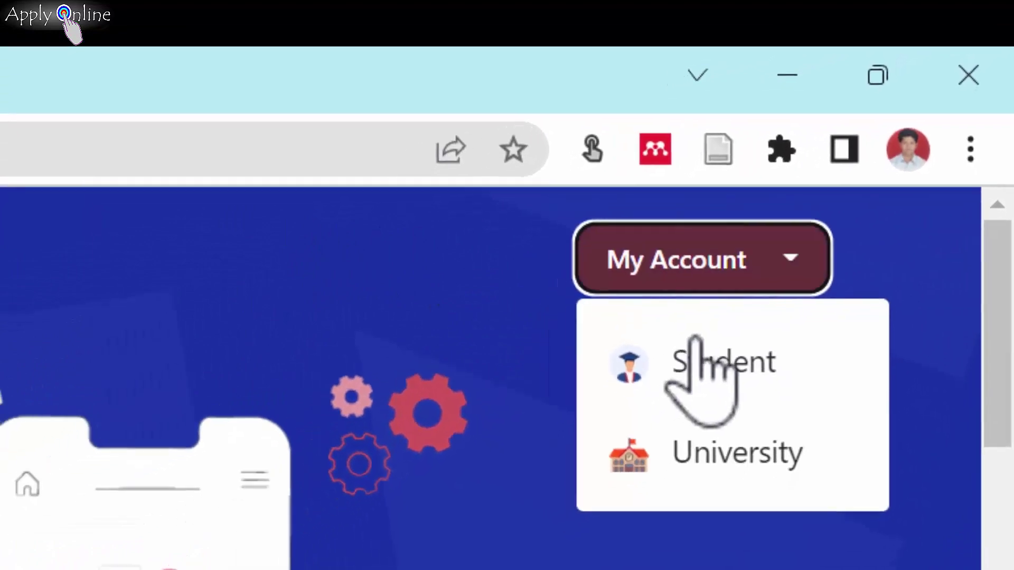
left_click(693, 353)
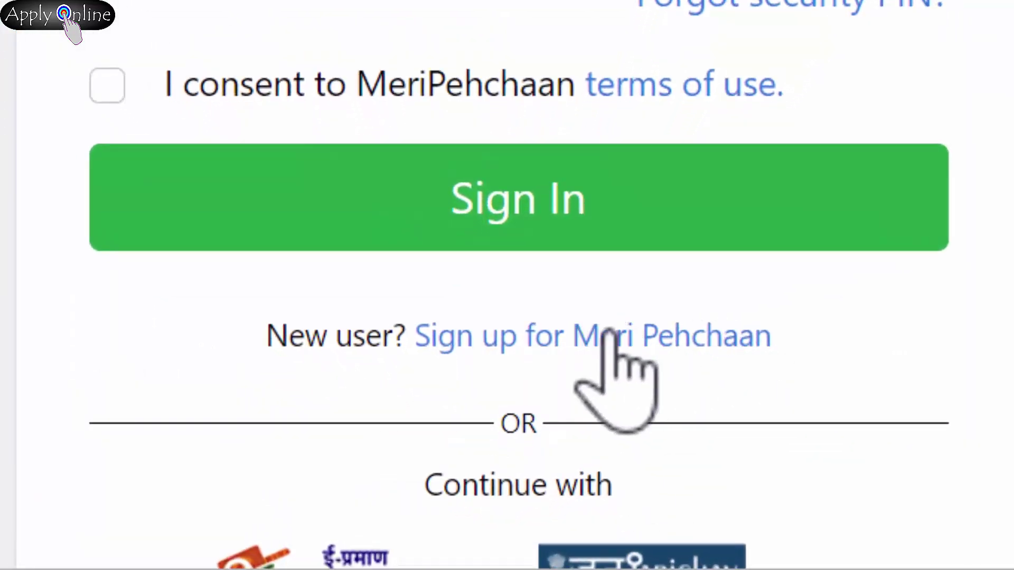
left_click(609, 330)
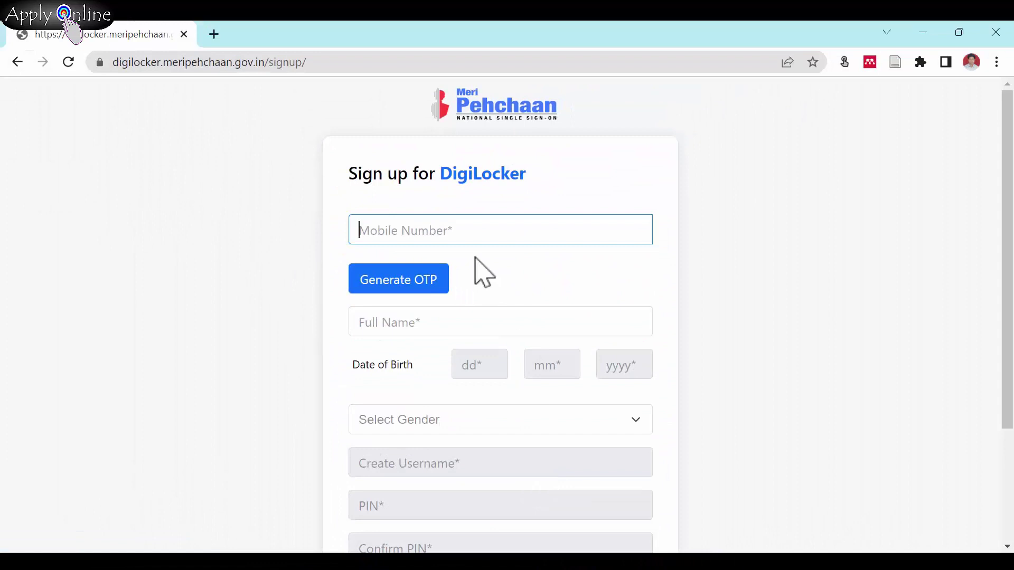
Enter the mobile number, generate an OTP, and verify it with the received code
left_click(476, 230)
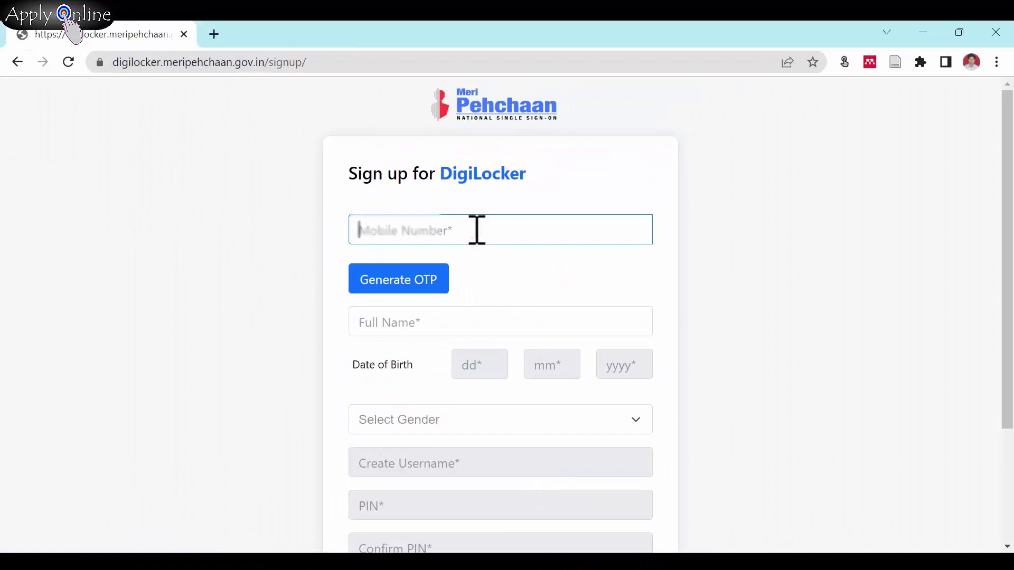
type("98765")
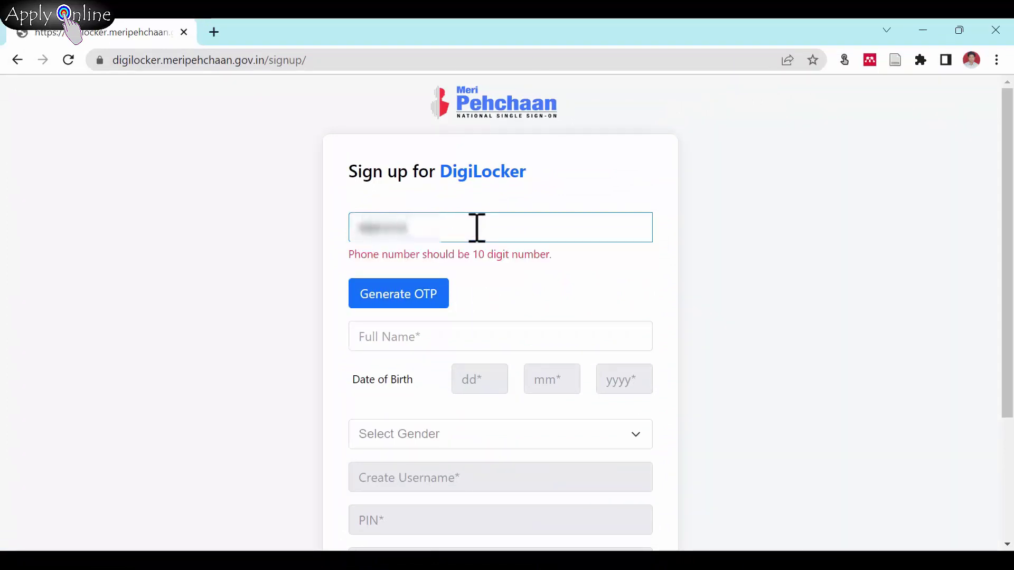
type("43210")
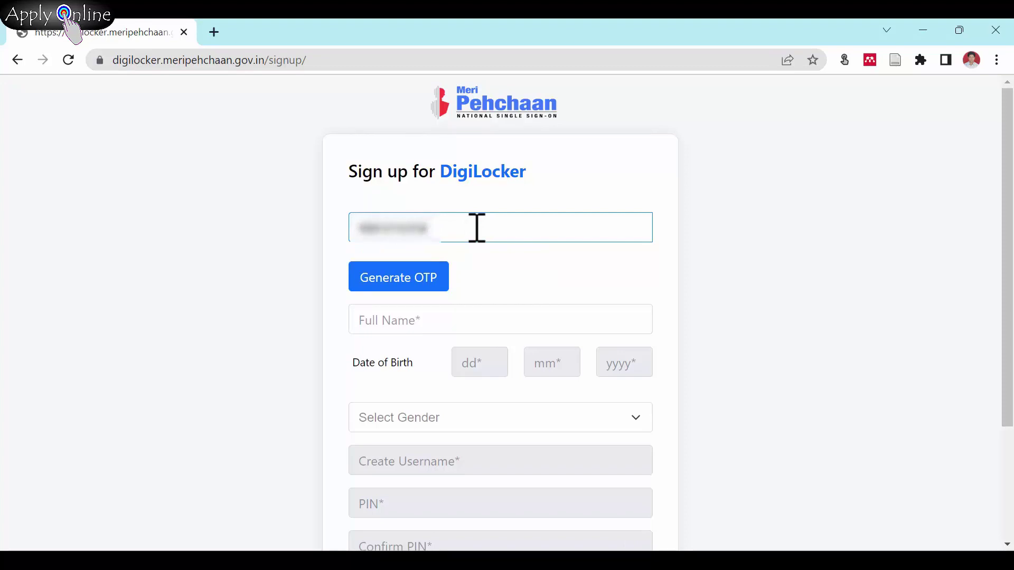
left_click(402, 285)
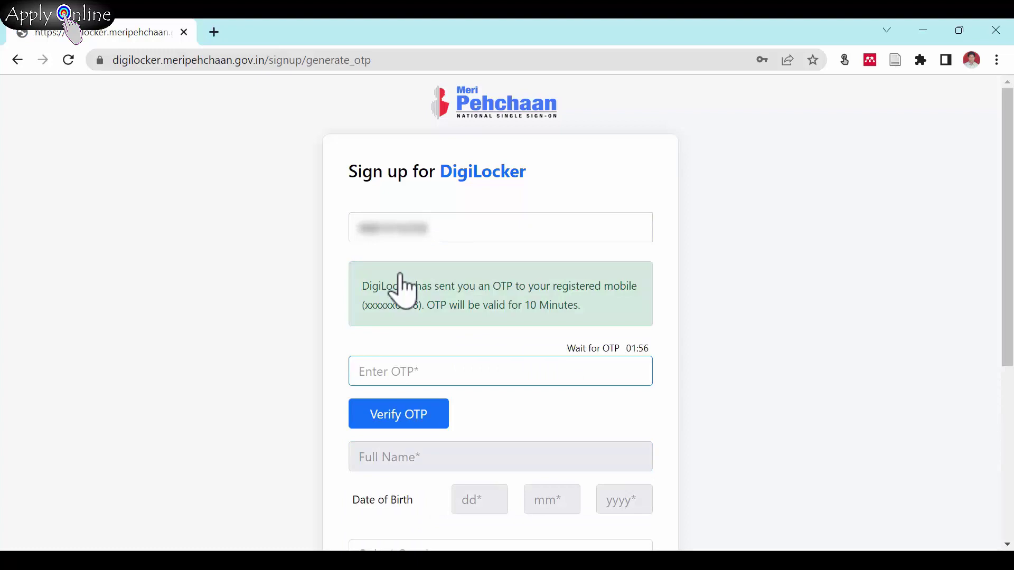
left_click(403, 413)
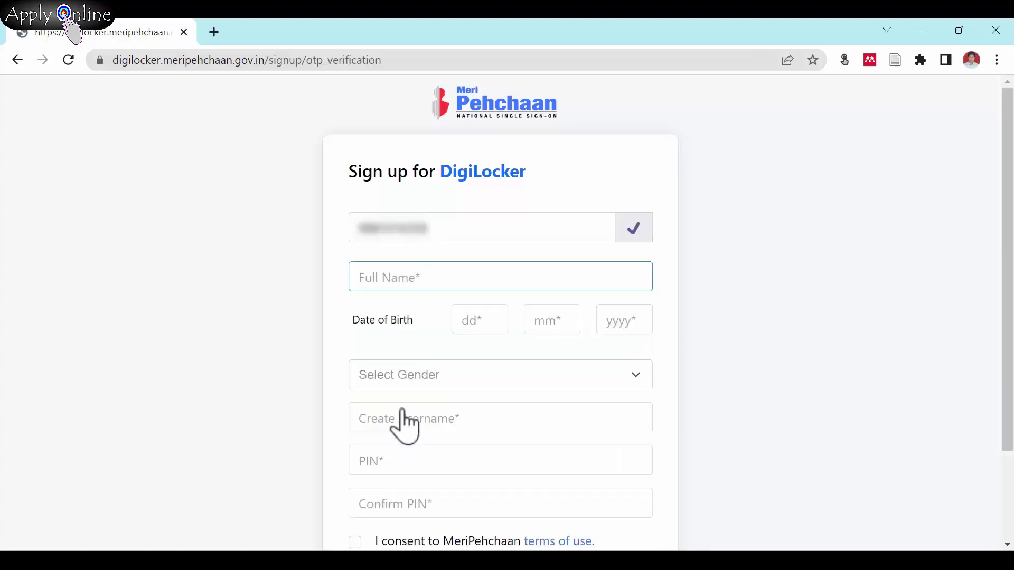
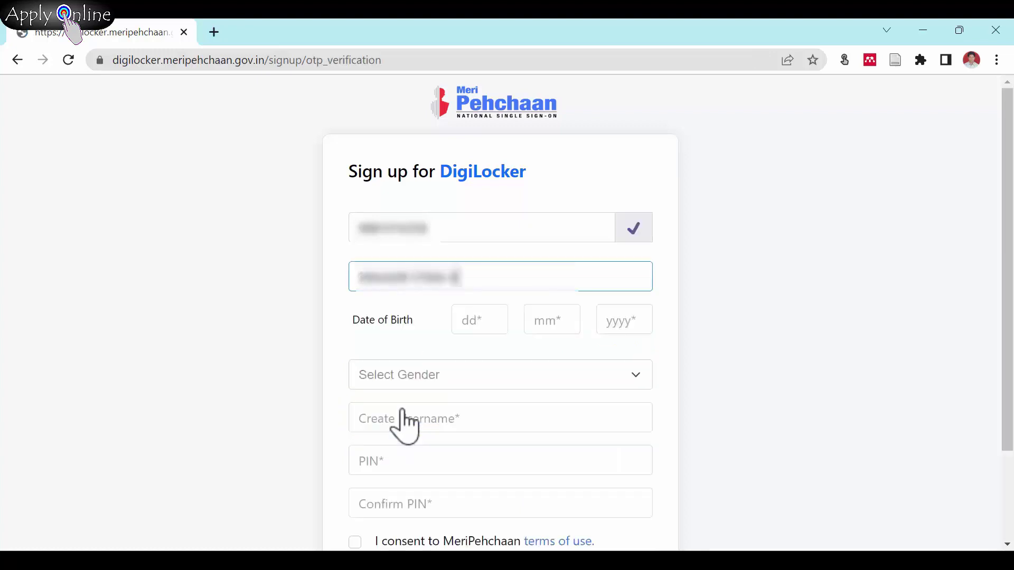
left_click(704, 288)
scroll(704, 287, "down", 2)
left_click(475, 217)
type("15")
left_click(543, 210)
type("12")
left_click(600, 211)
type("2003")
left_click(531, 270)
left_click(417, 317)
Enter a username, set and confirm the six-digit PIN, and accept the terms
left_click(516, 319)
type("amit")
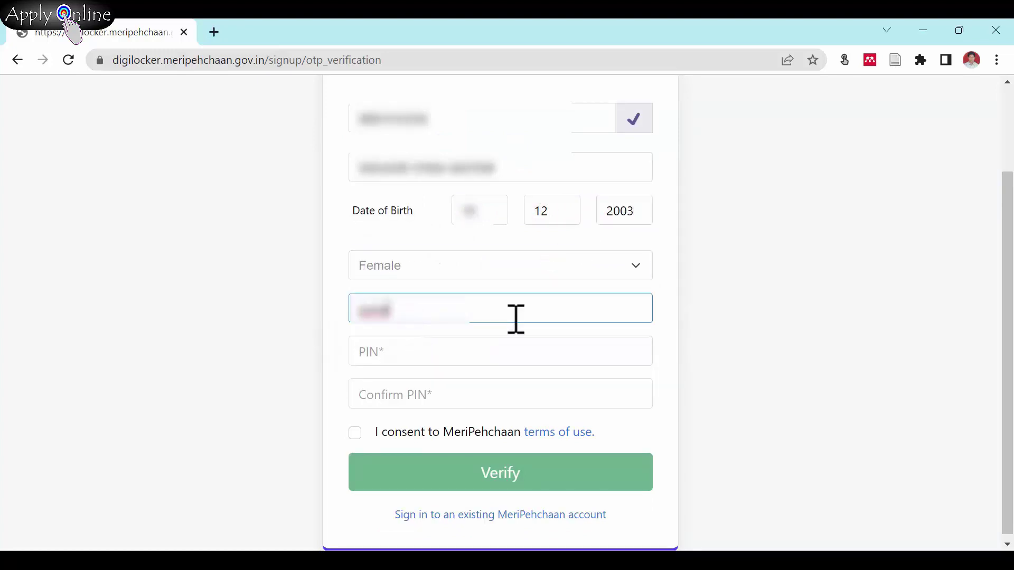
key("BackSpace")
type("123")
left_click(477, 359)
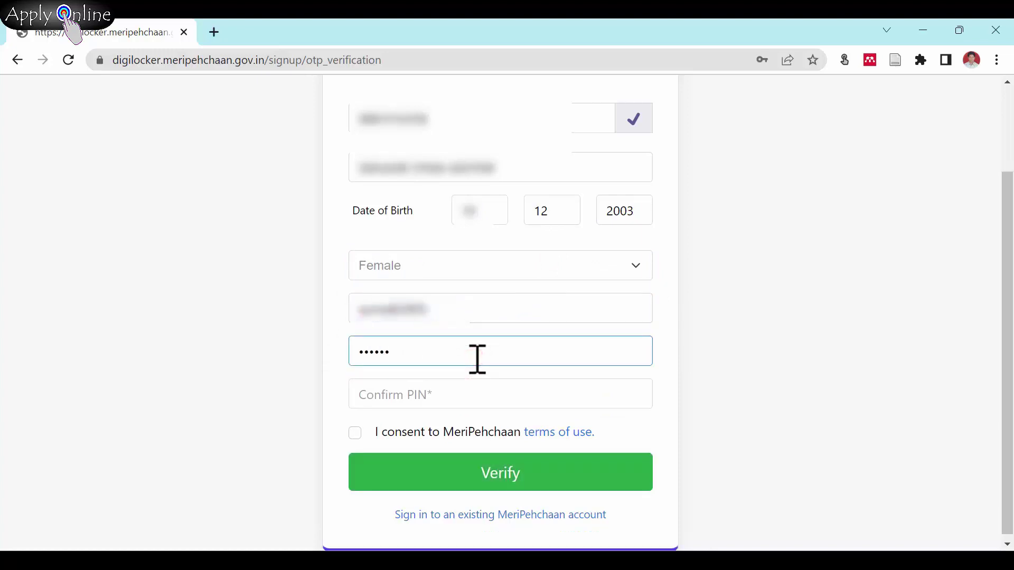
left_click(460, 395)
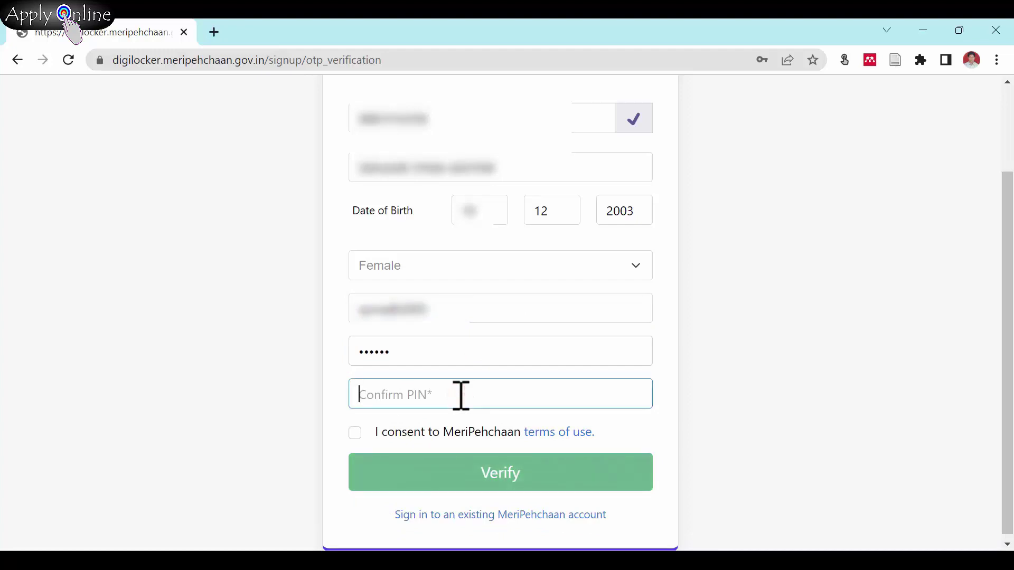
left_click(354, 434)
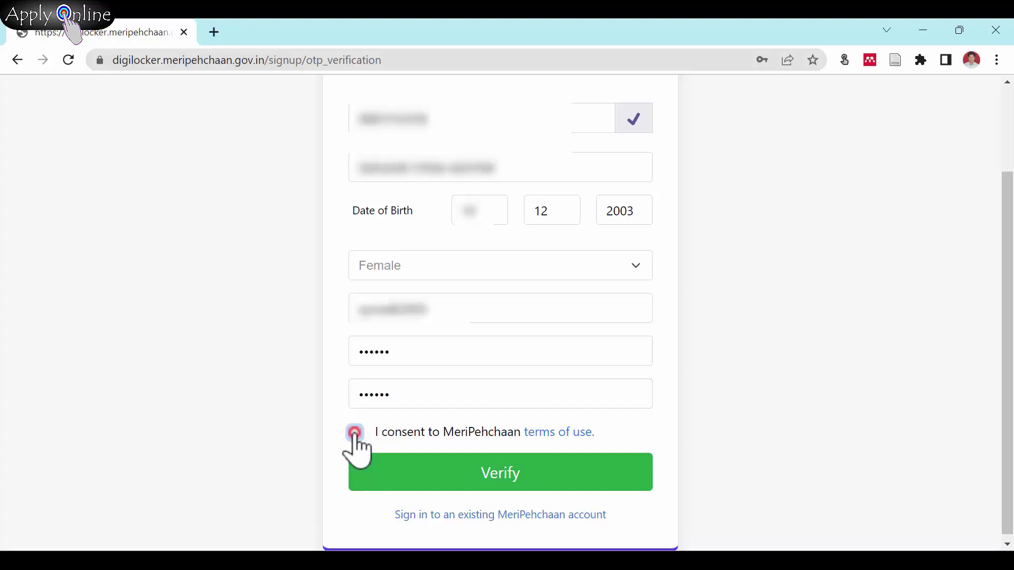
Submit the sign-up form and enter the Aadhaar number for verification
left_click(485, 483)
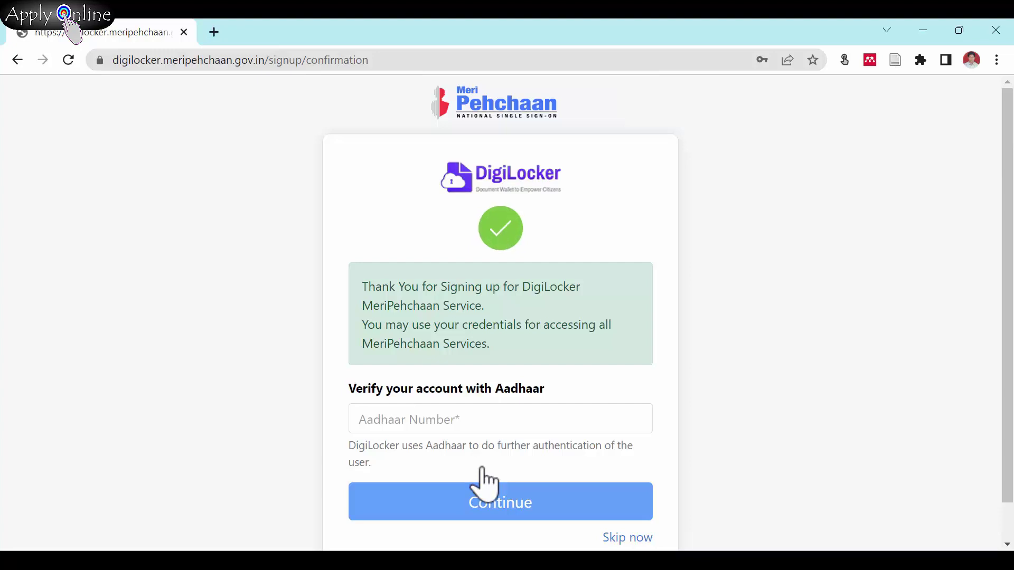
left_click(478, 419)
type("123456789012")
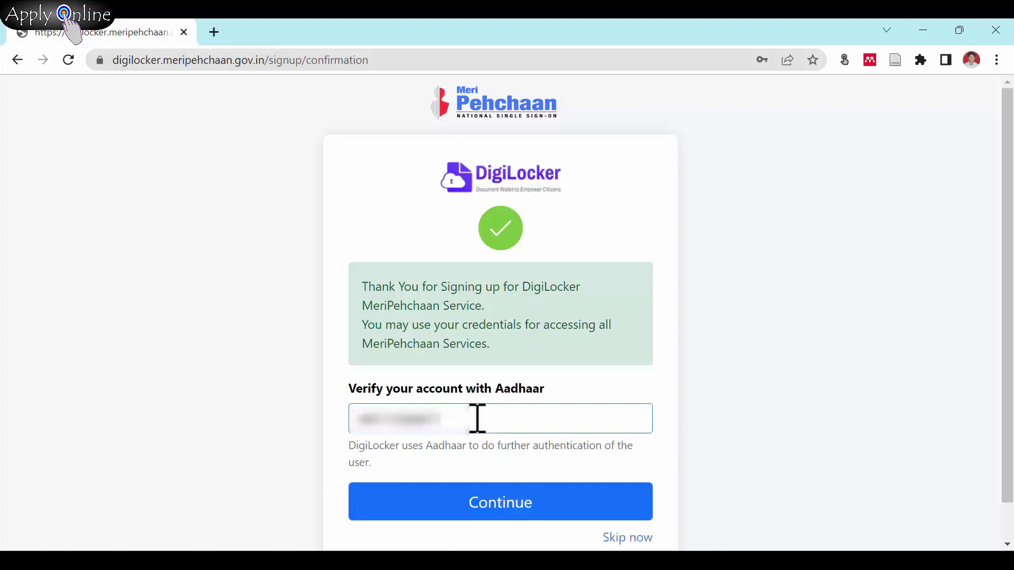
left_click(466, 504)
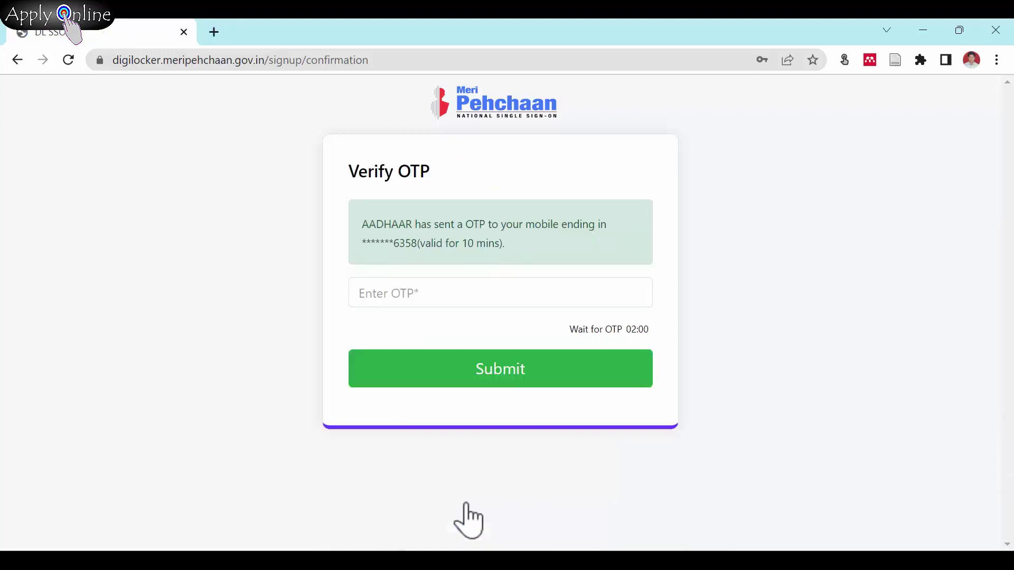
Submit the Aadhaar OTP to reach the Profile Verification page
left_click(458, 298)
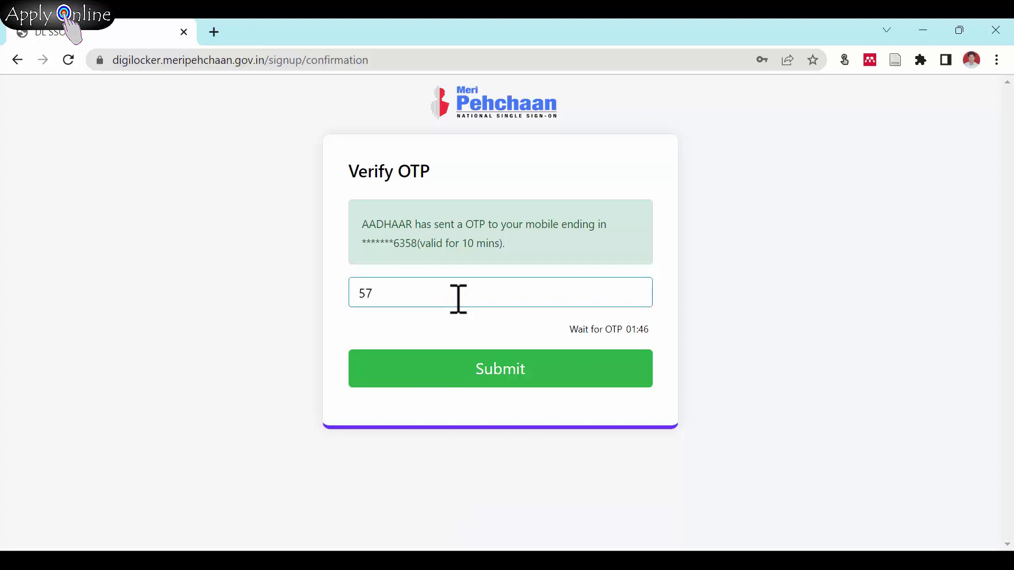
left_click(452, 369)
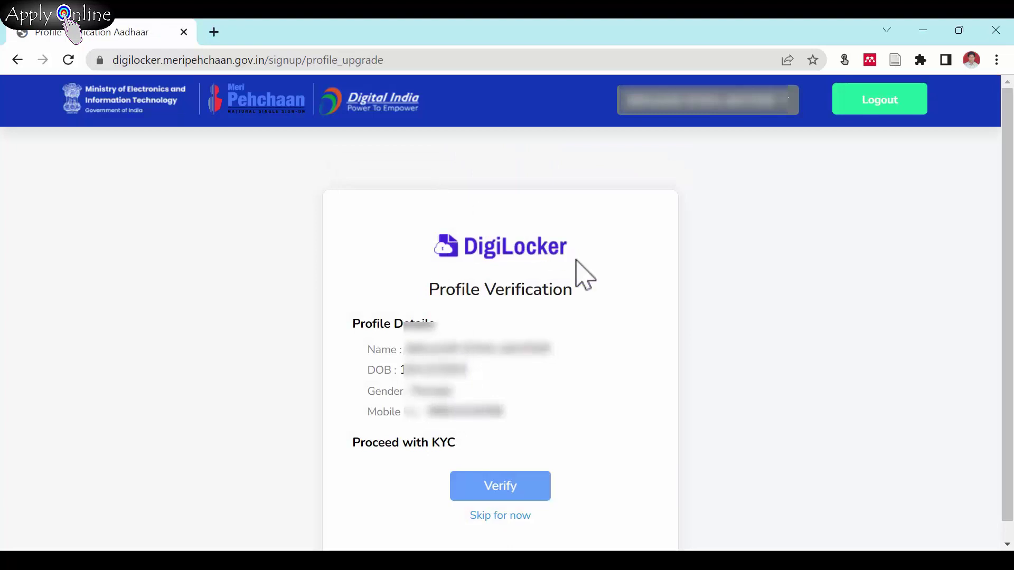
Log out of DigiLocker from the Profile Verification page without completing KYC
scroll(599, 287, "down", 1)
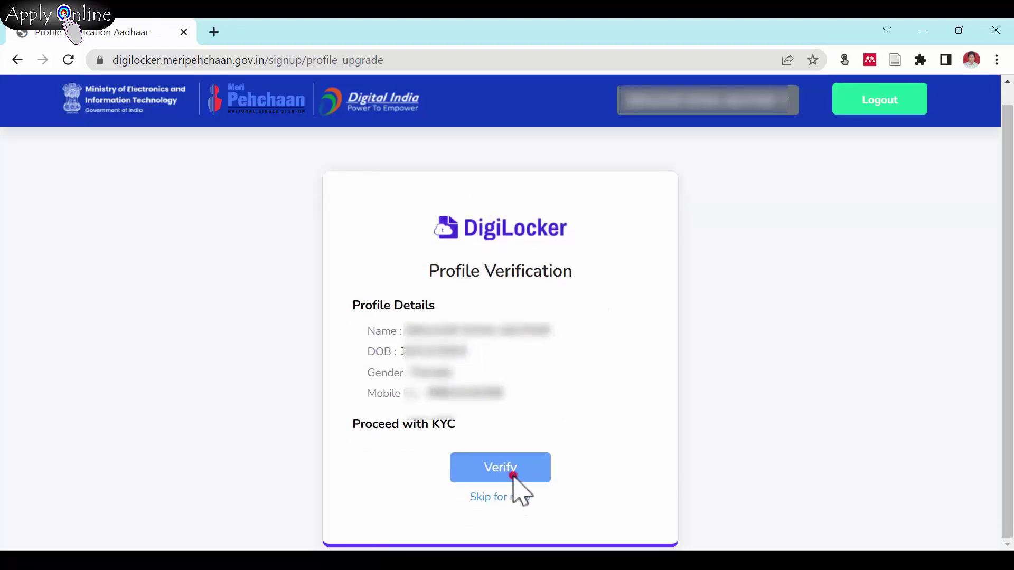
left_click(496, 424)
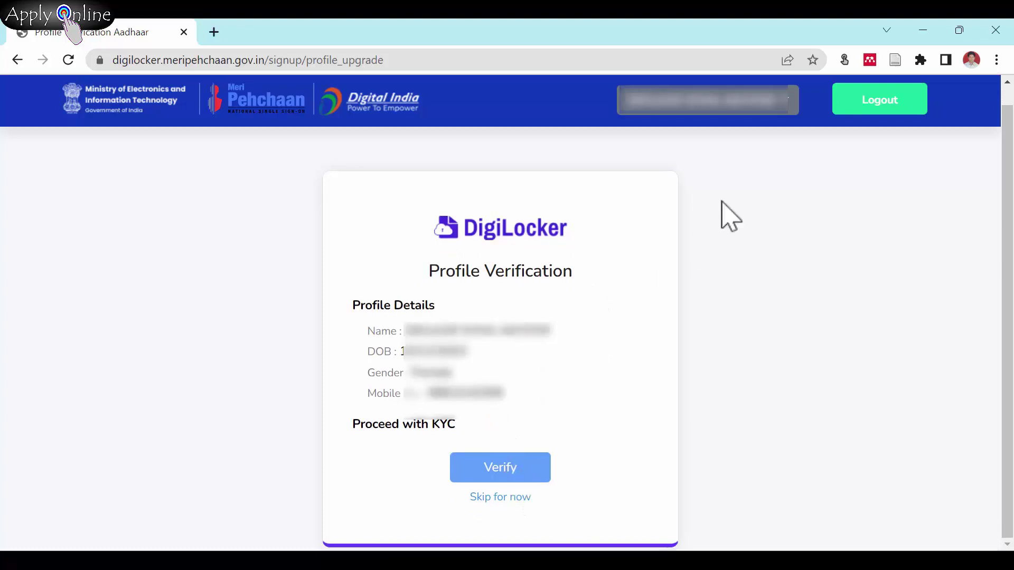
left_click(862, 94)
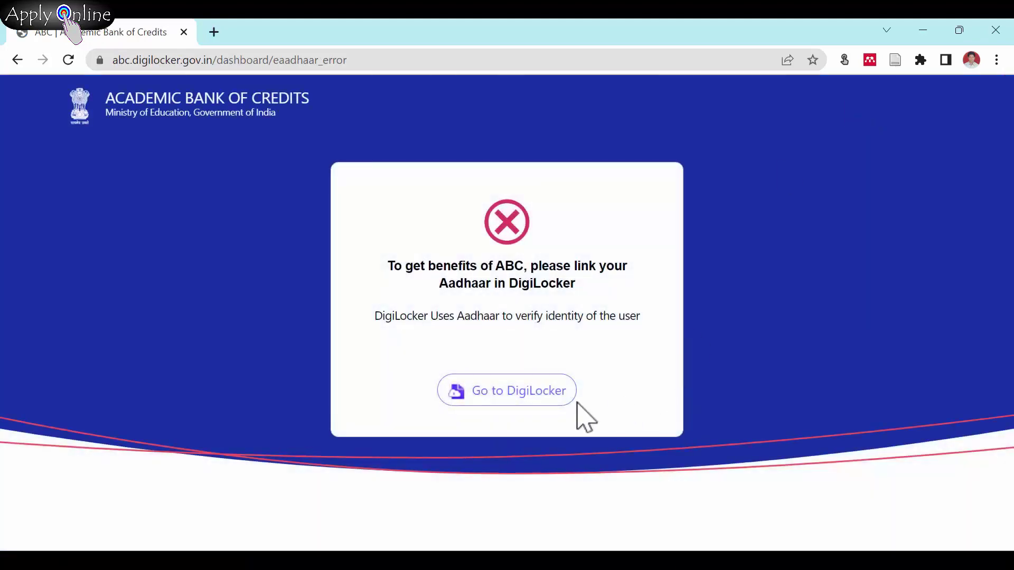
Go to the abc.gov.in home page
left_click(365, 60)
type("ab")
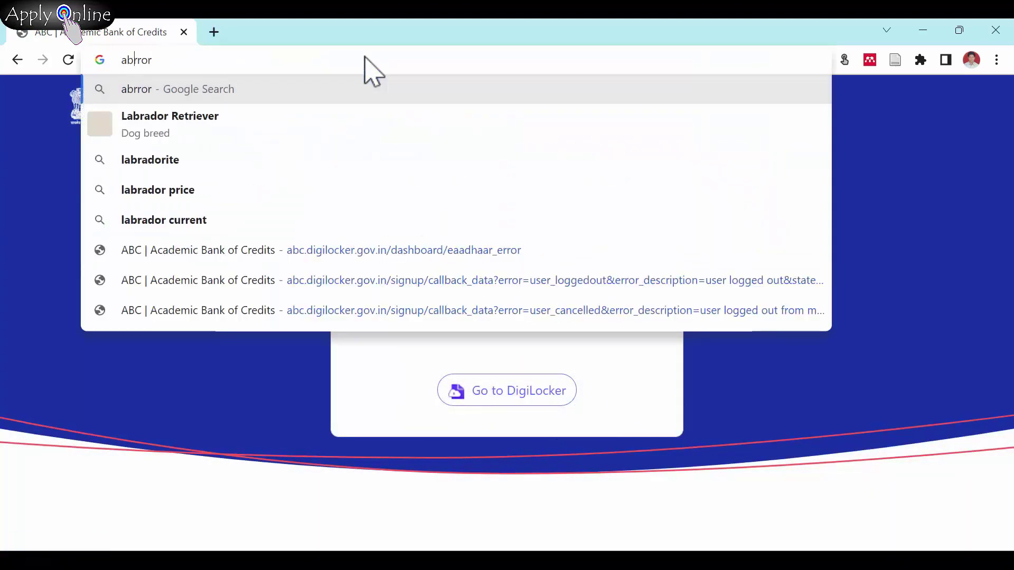
key("Delete")
key("Delete")
key("Delete")
key("Delete")
type("c")
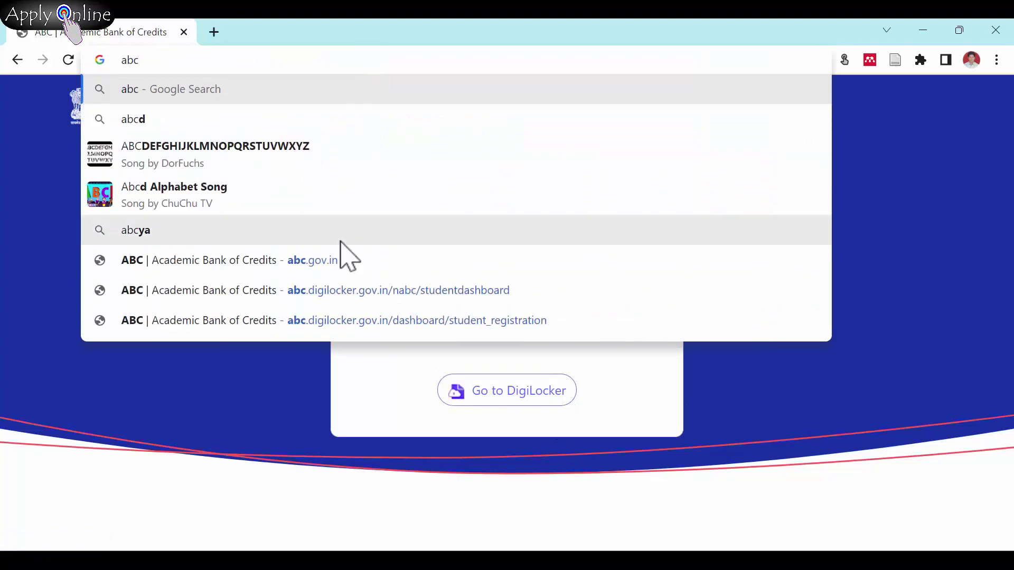
left_click(330, 264)
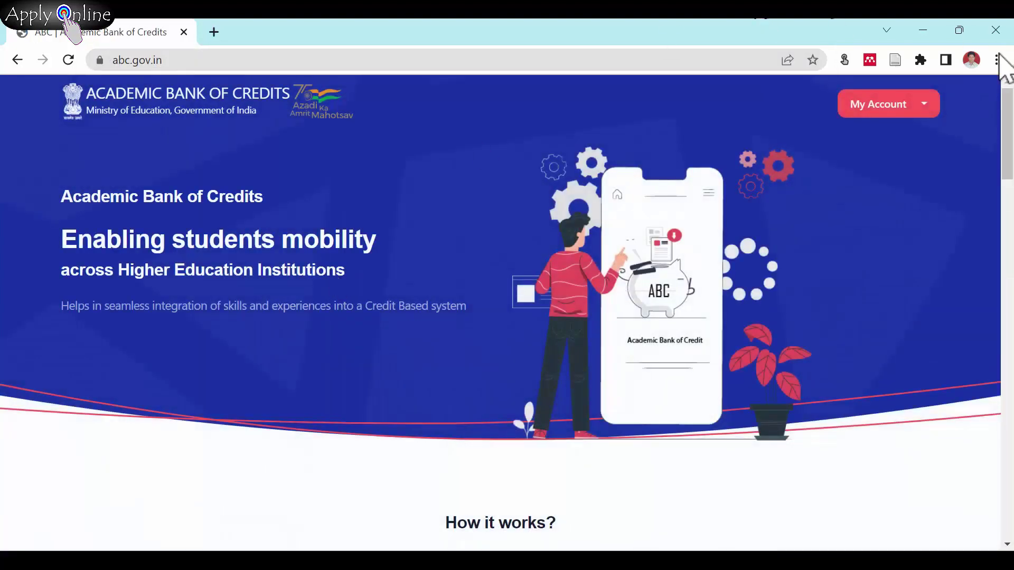
Sign in as a student with username, PIN, consent and the login OTP
left_click(913, 104)
left_click(880, 151)
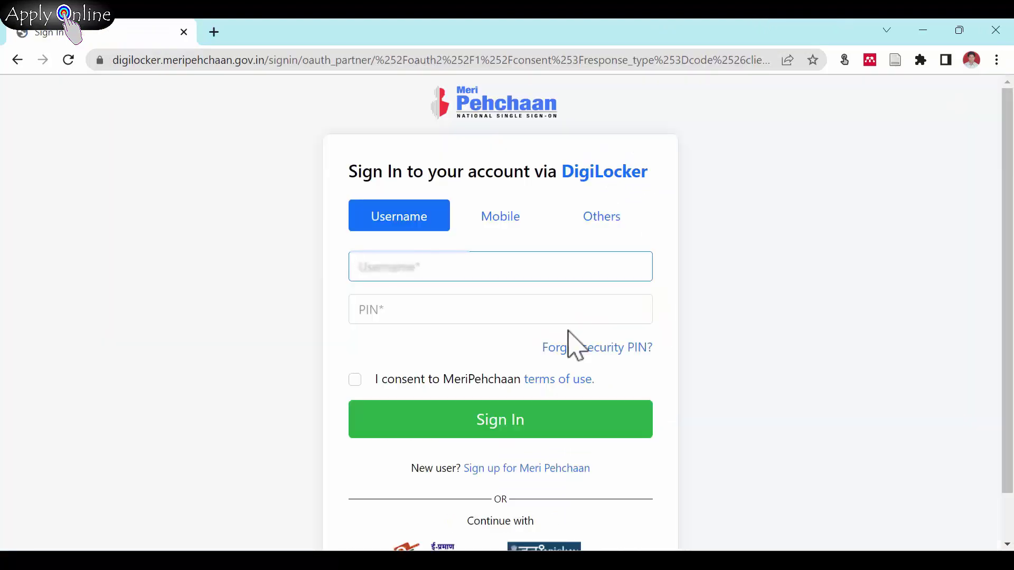
left_click(437, 301)
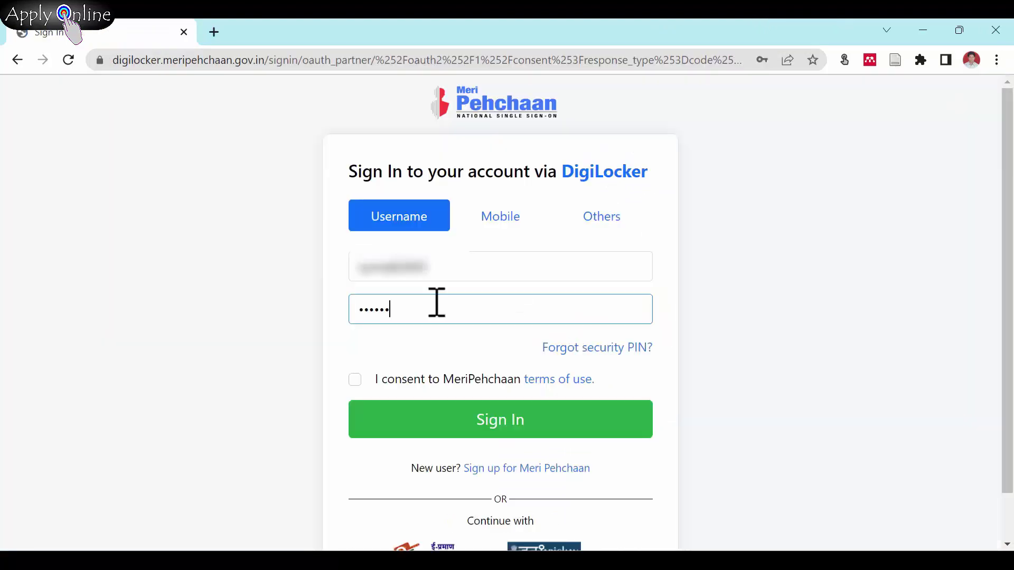
left_click(355, 382)
left_click(482, 412)
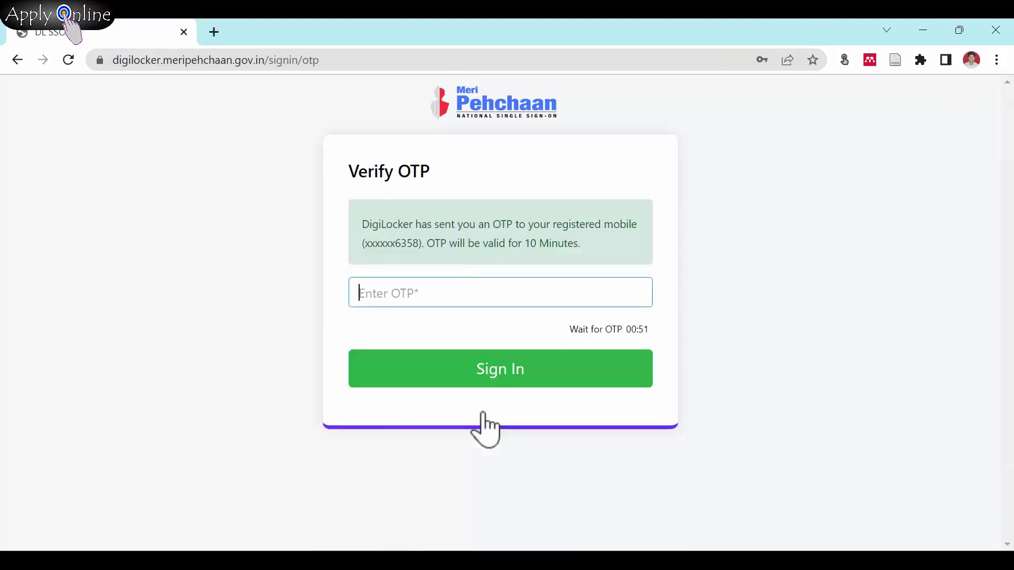
type("••")
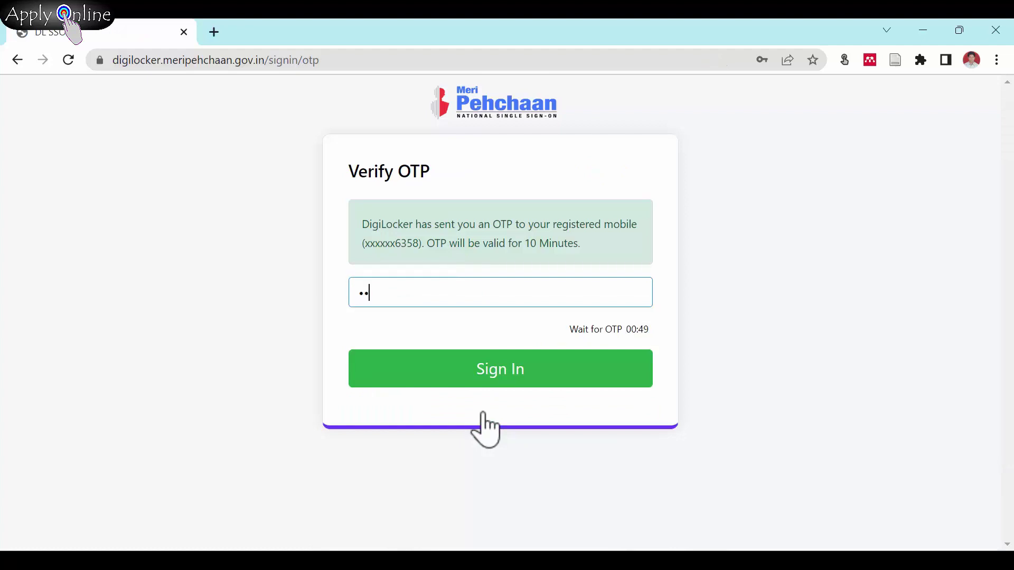
type("••")
left_click(464, 372)
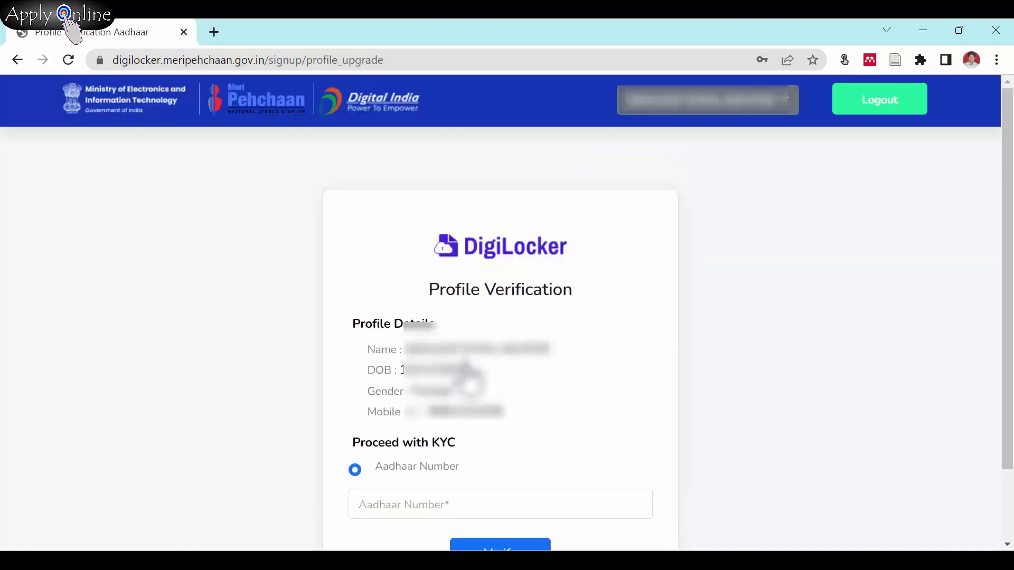
Paste the Aadhaar number into the KYC field and submit it for verification
scroll(470, 381, "down", 2)
left_click(457, 416)
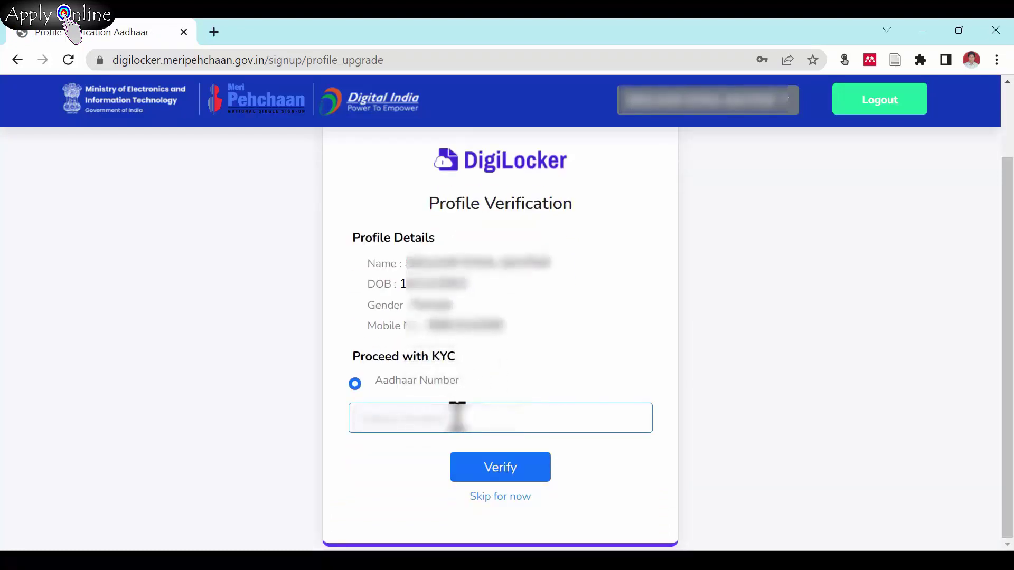
key("ctrl+v")
left_click(477, 472)
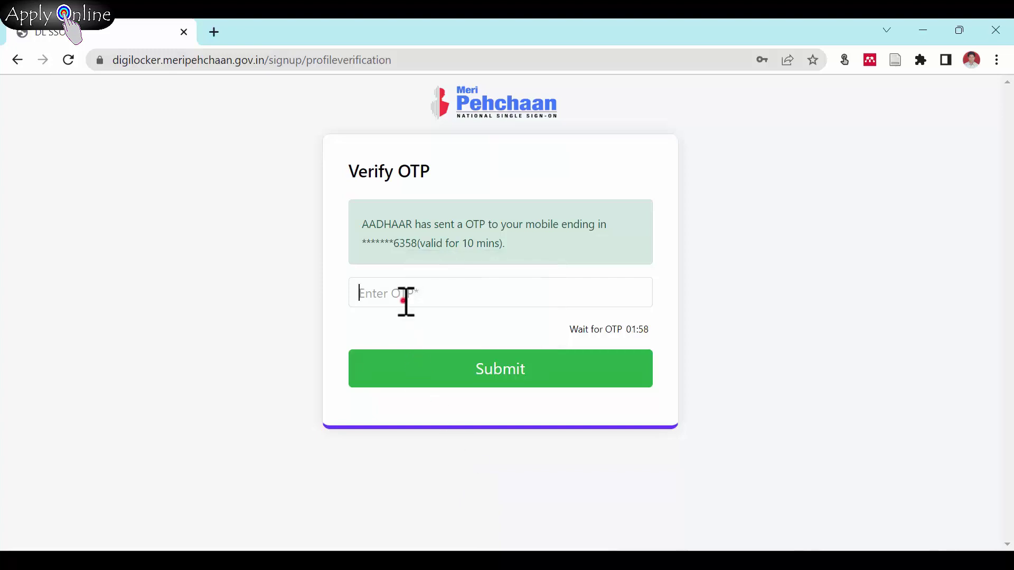
Enter the Aadhaar OTP and submit it to create the ABC student account
left_click(405, 300)
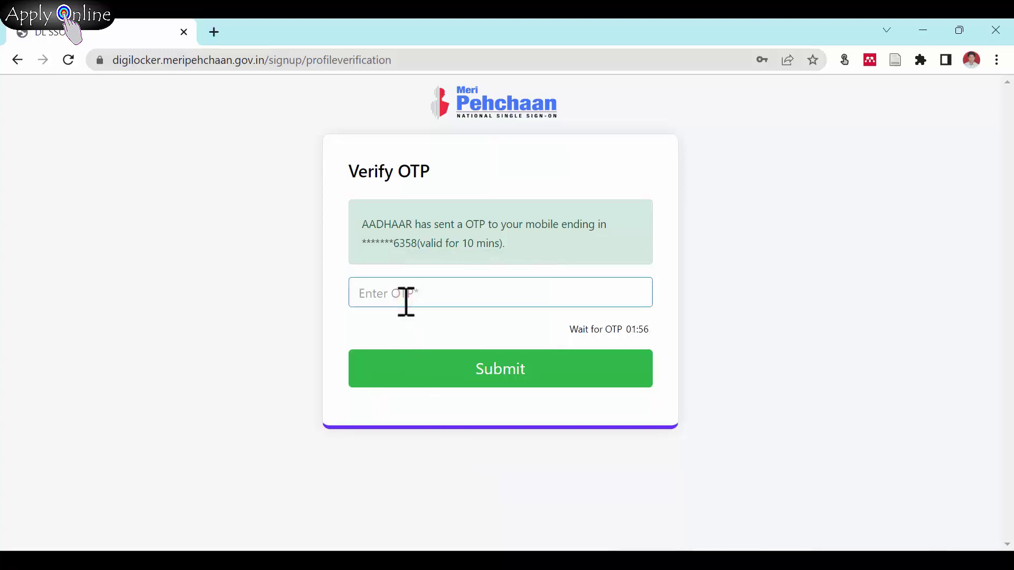
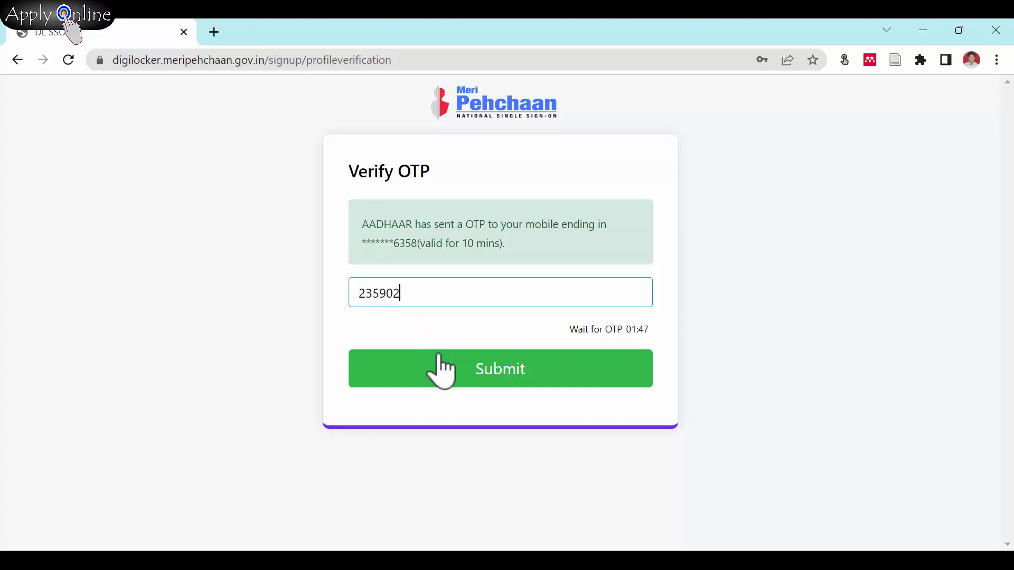
left_click(443, 364)
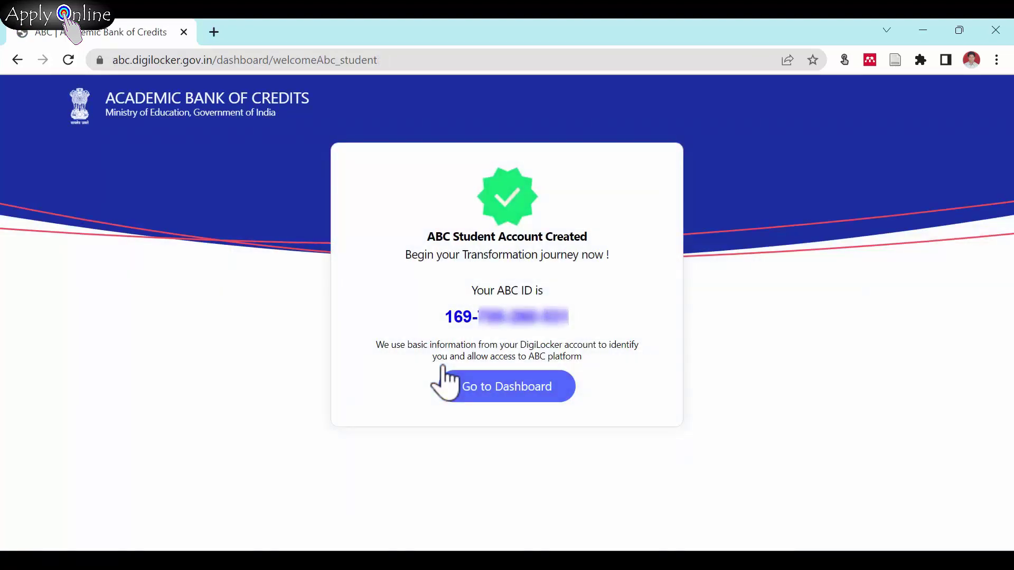
Open the ABC student dashboard and select the ABC ID number on the card
left_click(481, 393)
left_click_drag(694, 225, 794, 227)
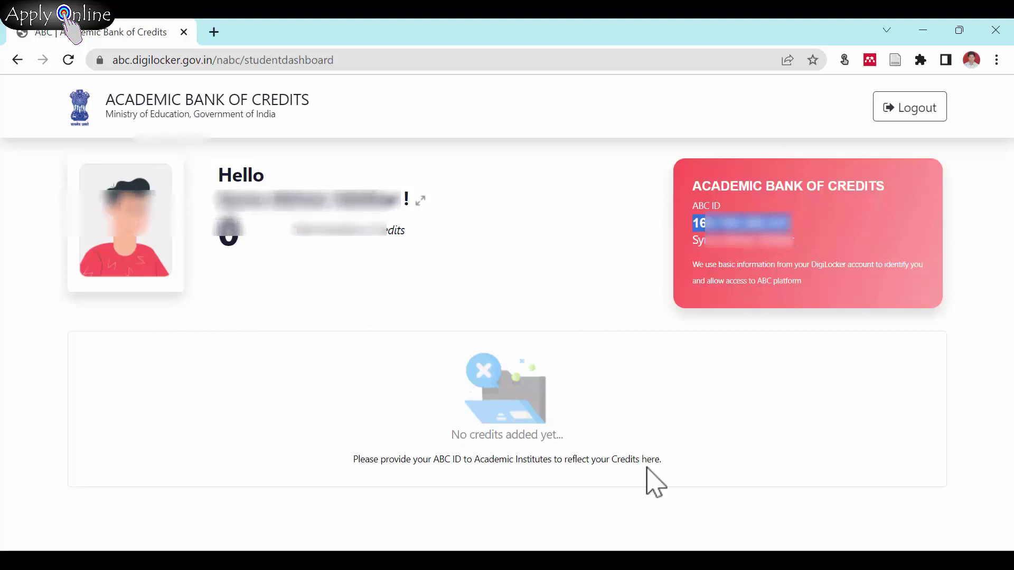